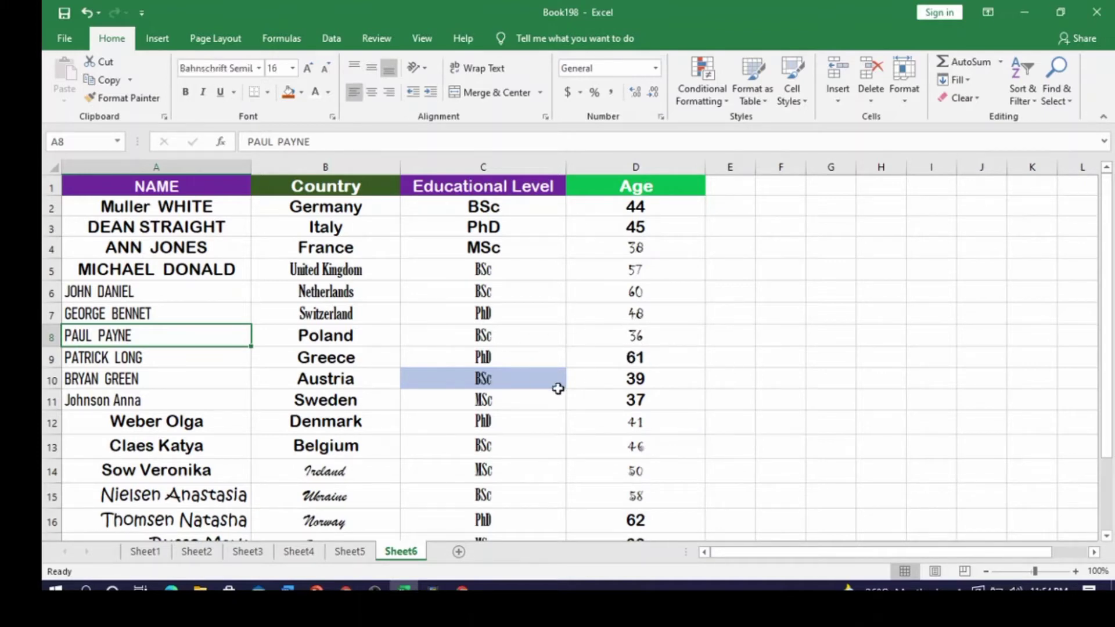
scroll(660, 374, down, 4)
scroll(659, 373, up, 4)
scroll(195, 363, down, 1)
scroll(196, 359, up, 1)
scroll(336, 371, down, 3)
scroll(336, 372, down, 1)
scroll(335, 374, up, 2)
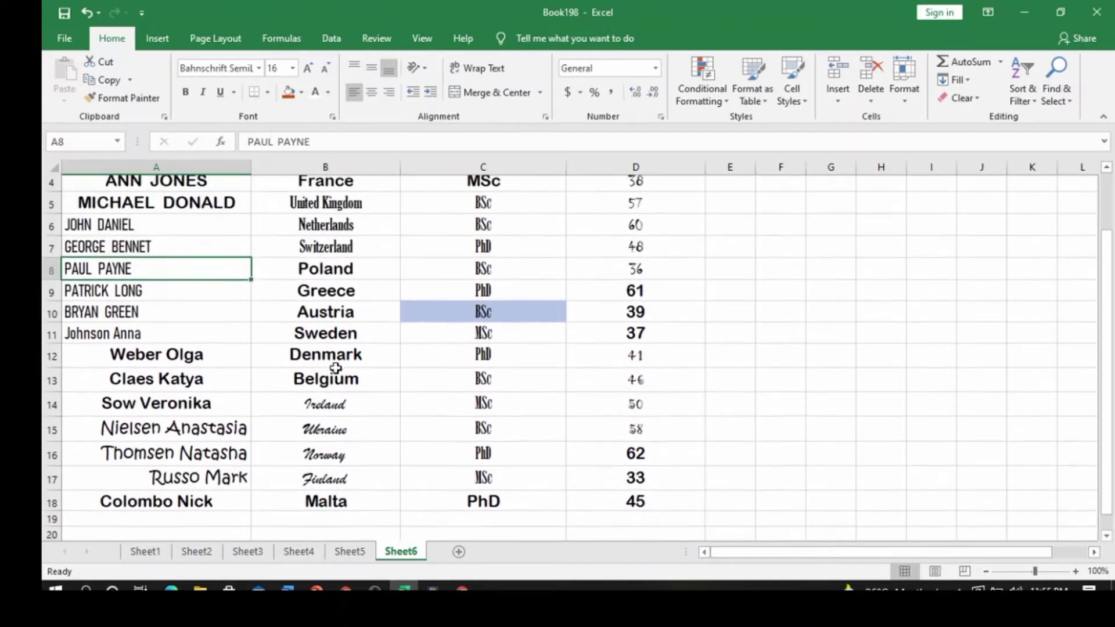
scroll(342, 407, down, 1)
scroll(338, 369, up, 1)
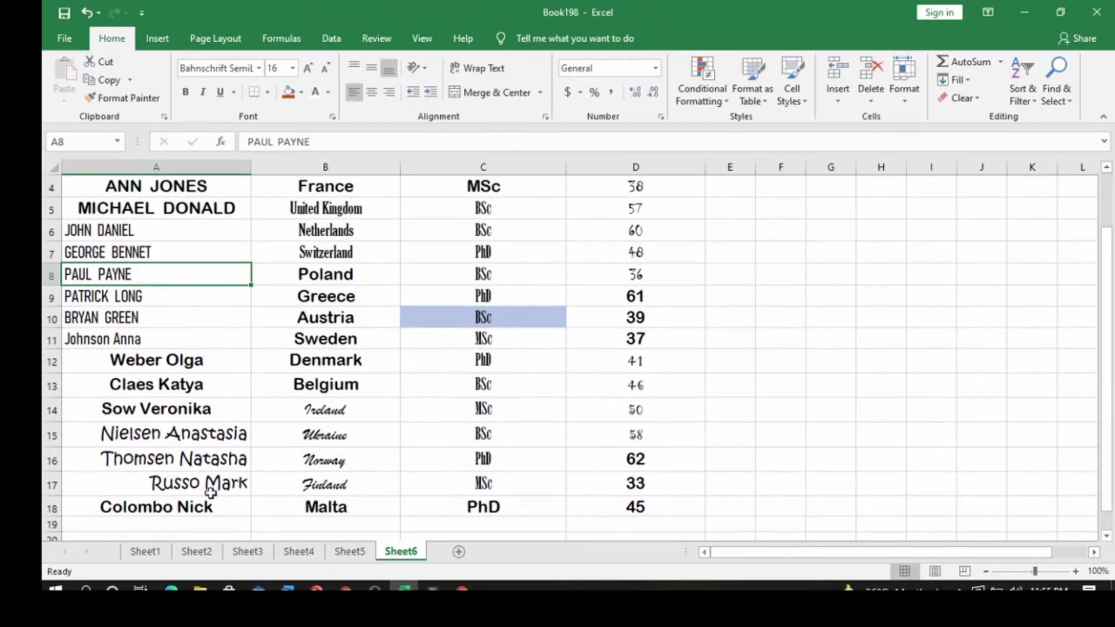
scroll(279, 368, up, 1)
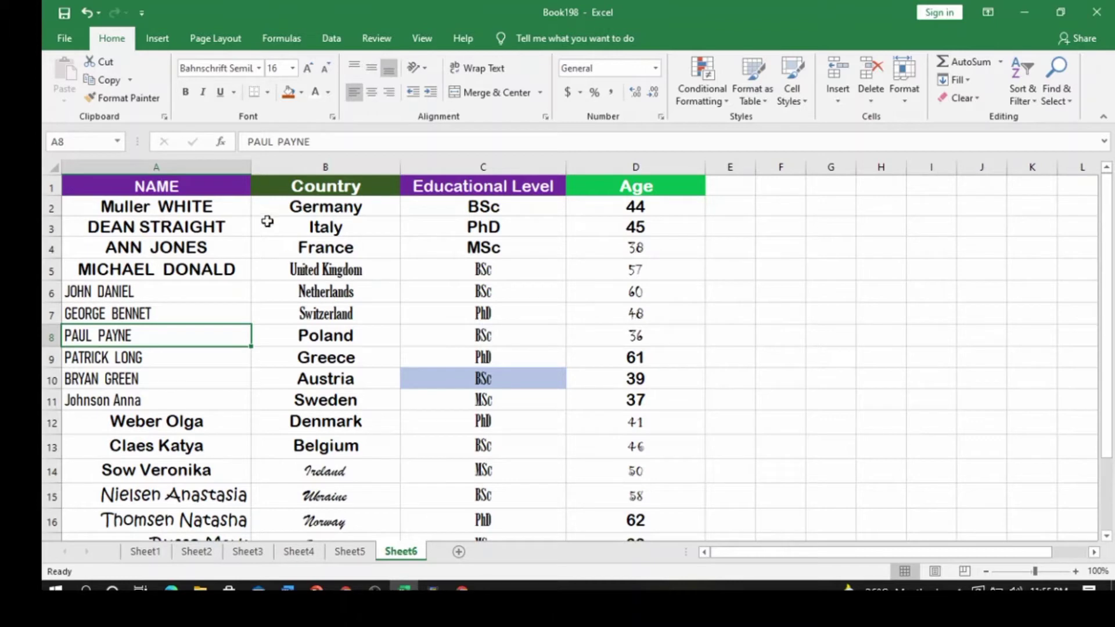
click(126, 96)
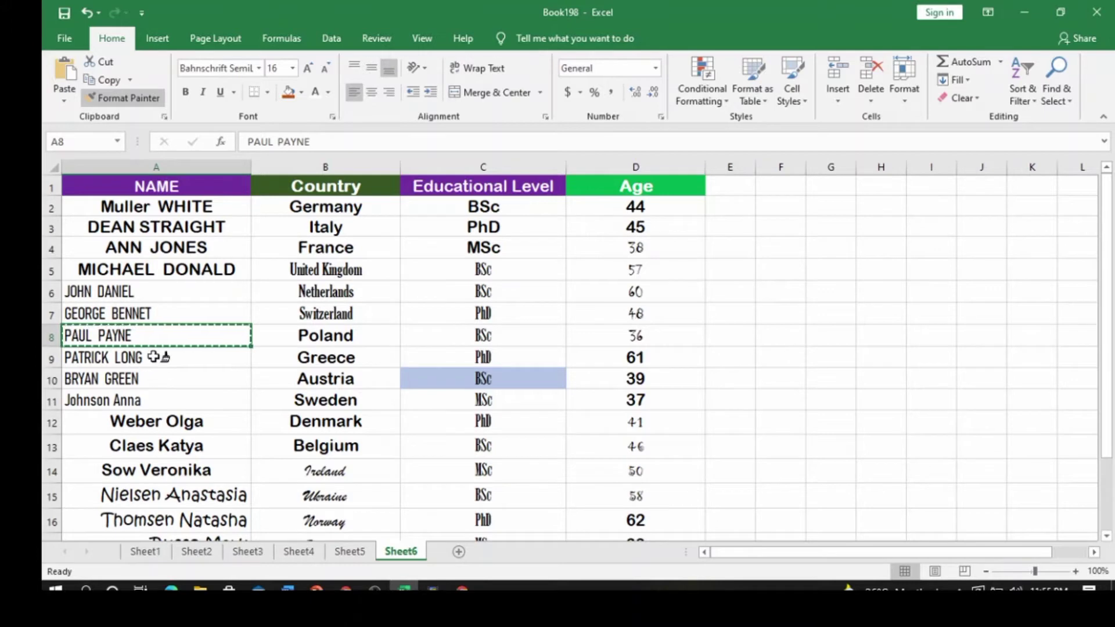
click(154, 357)
key(Escape)
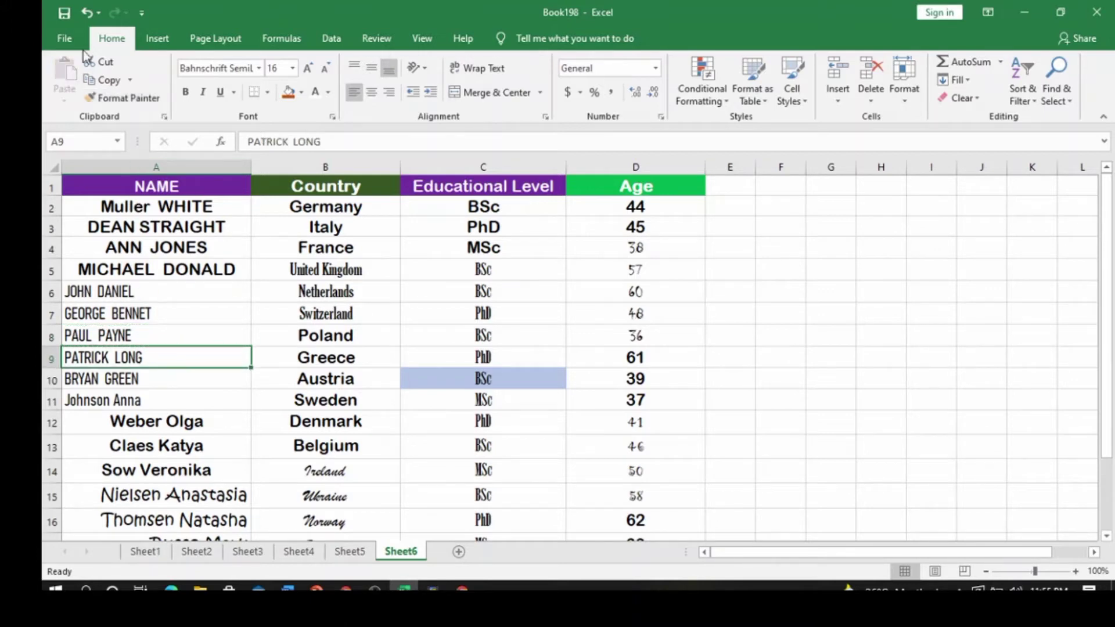
click(86, 14)
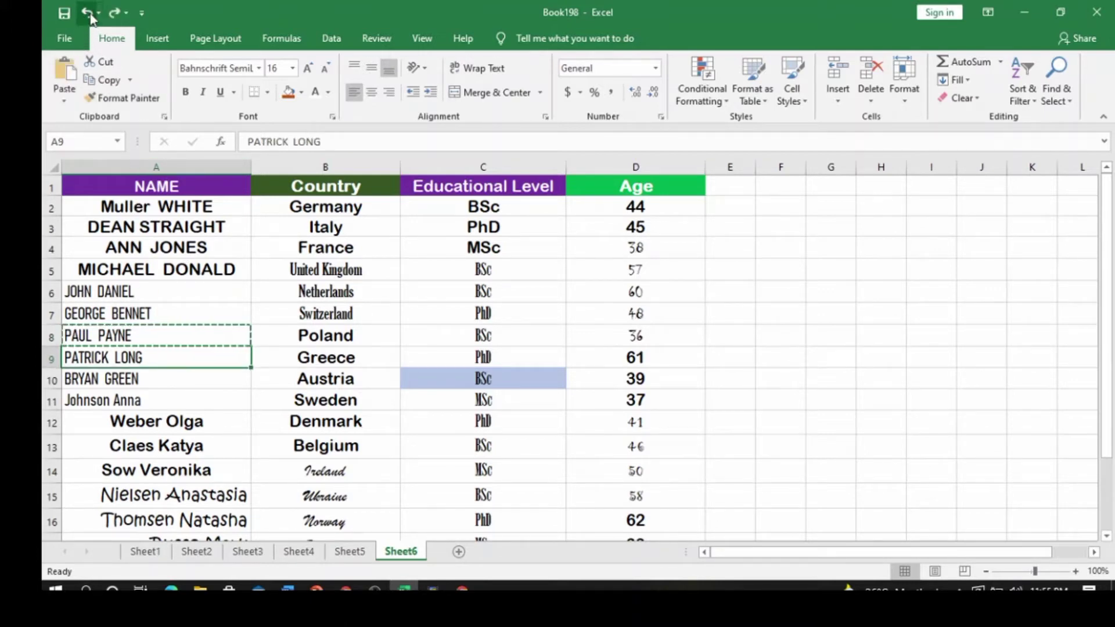
Step: Switch to Sheet5 and back to Sheet6, then select the United Kingdom cell B5
key(ctrl+Page_Up)
click(1001, 321)
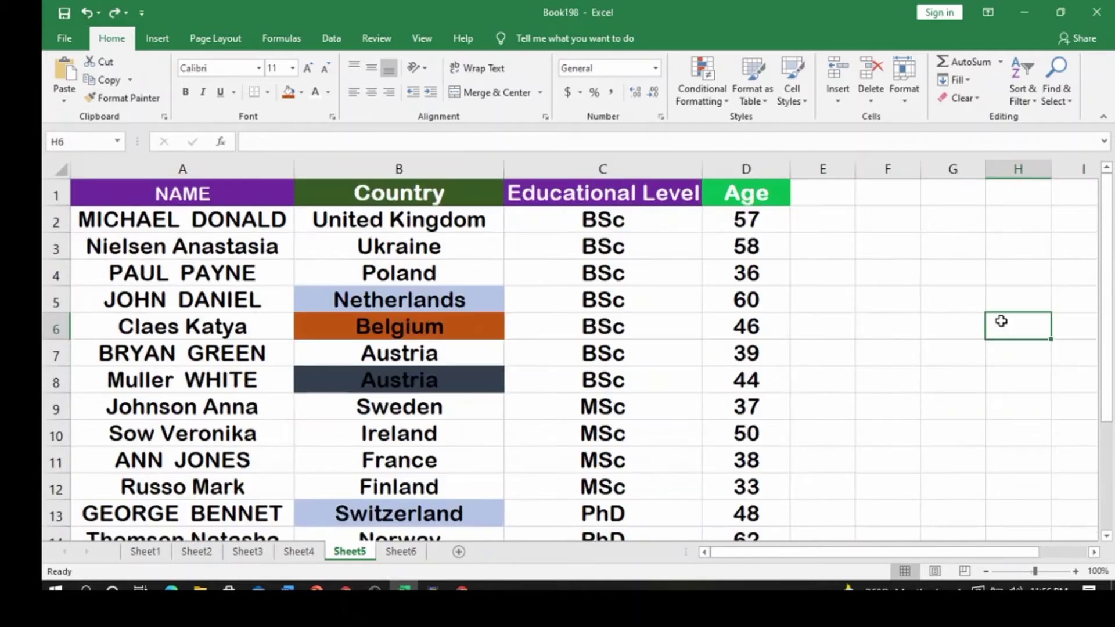
click(401, 552)
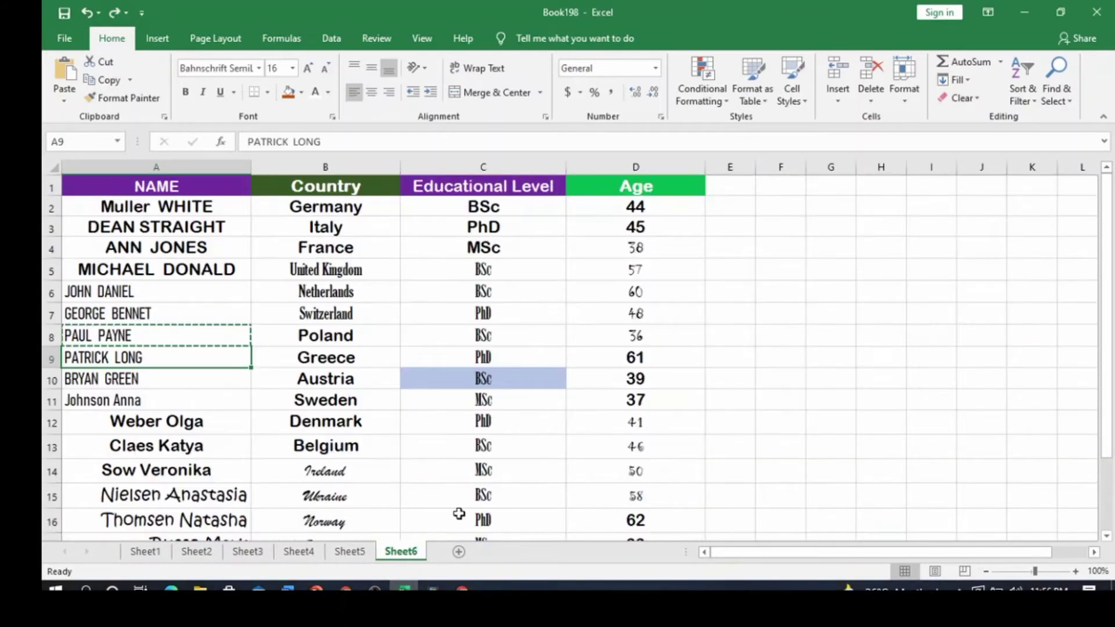
click(876, 333)
double_click(864, 331)
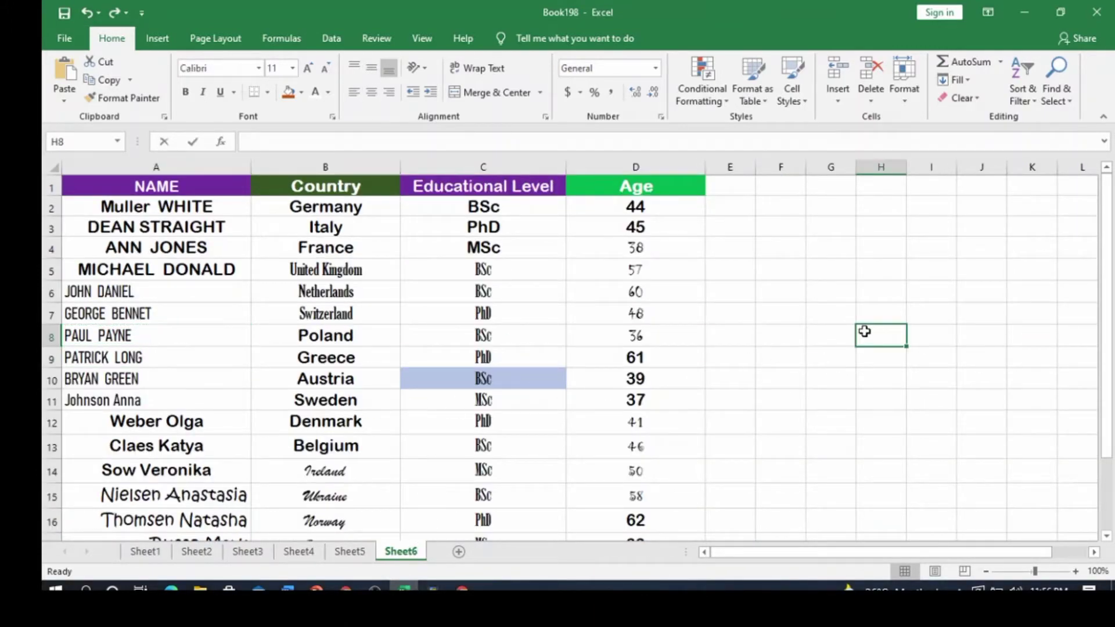
click(340, 268)
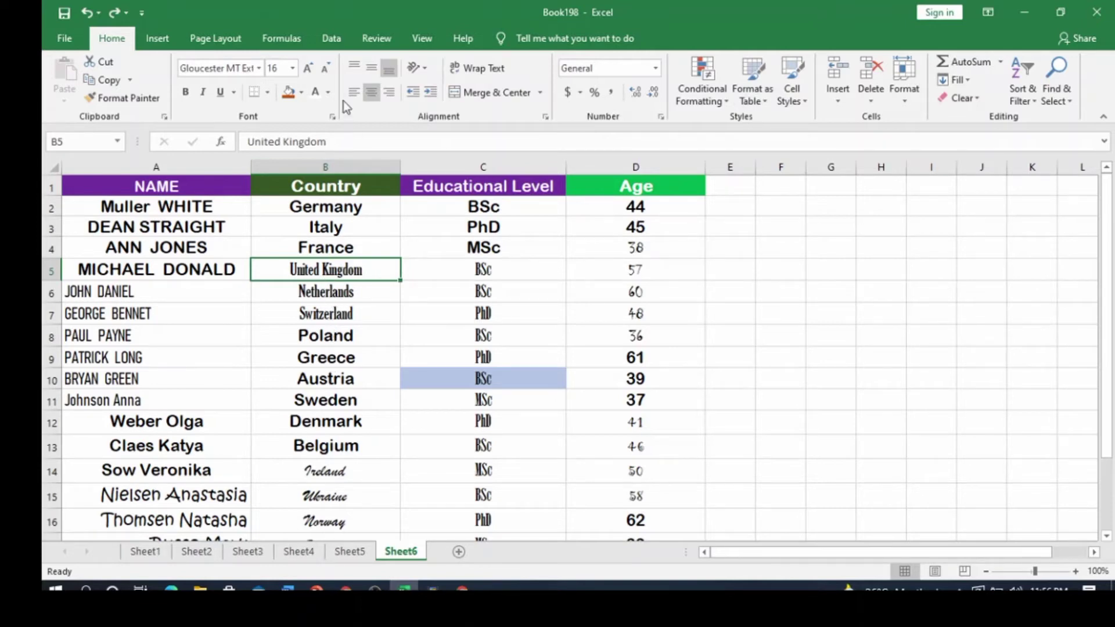
click(347, 311)
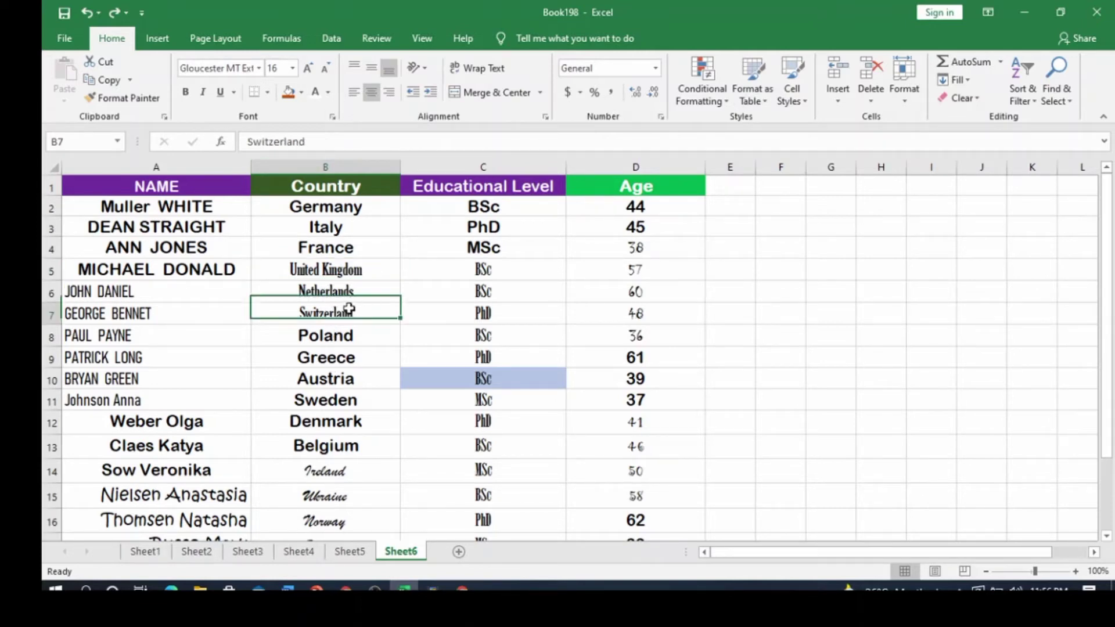
click(347, 269)
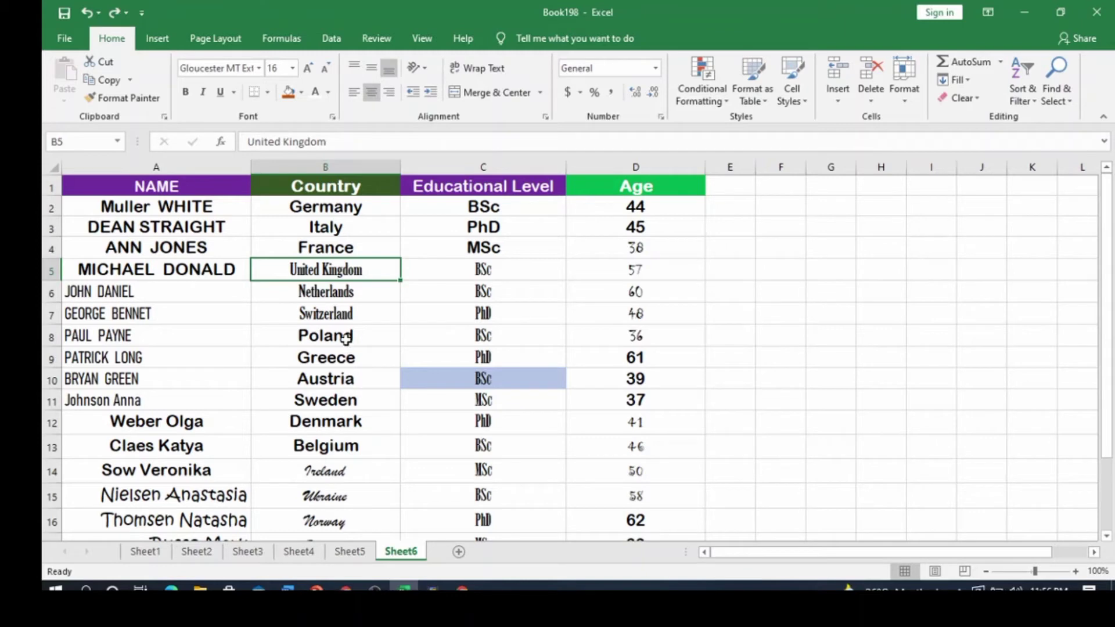
Step: Paint B5's Gloucester MT format onto Germany–France, Poland–Belgium and Ireland–Malta
click(137, 100)
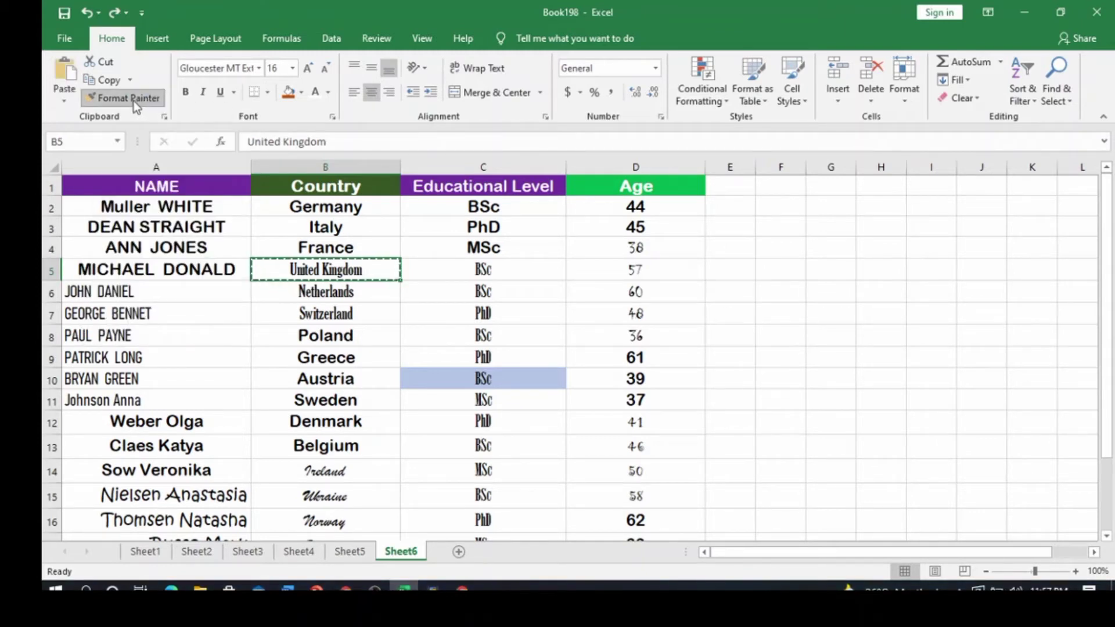
drag(273, 207, 288, 248)
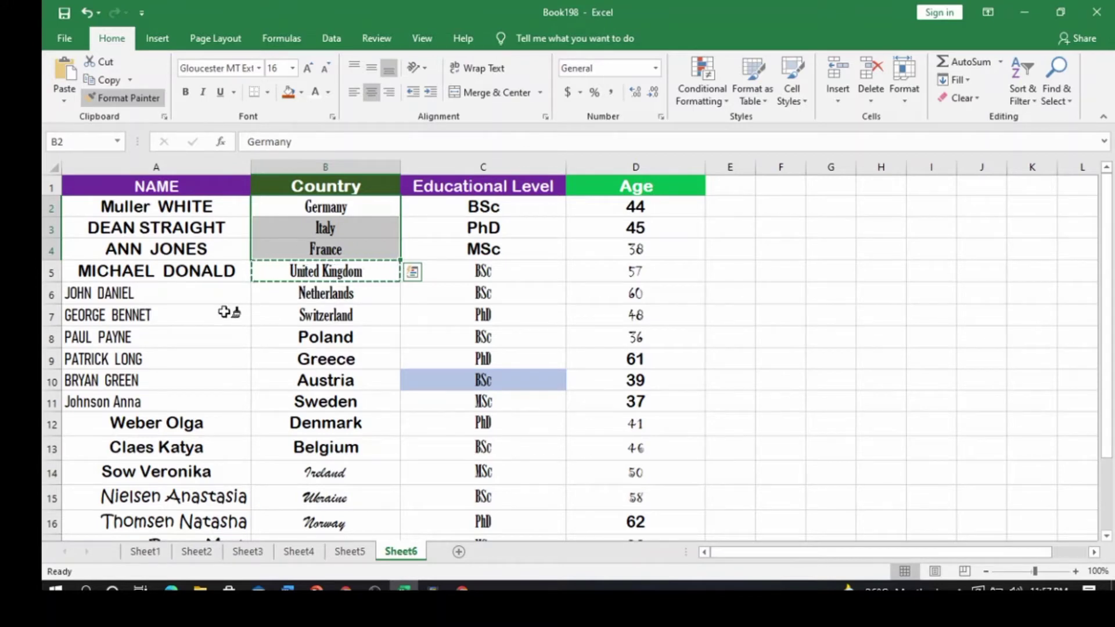
drag(290, 336, 325, 446)
scroll(325, 416, down, 2)
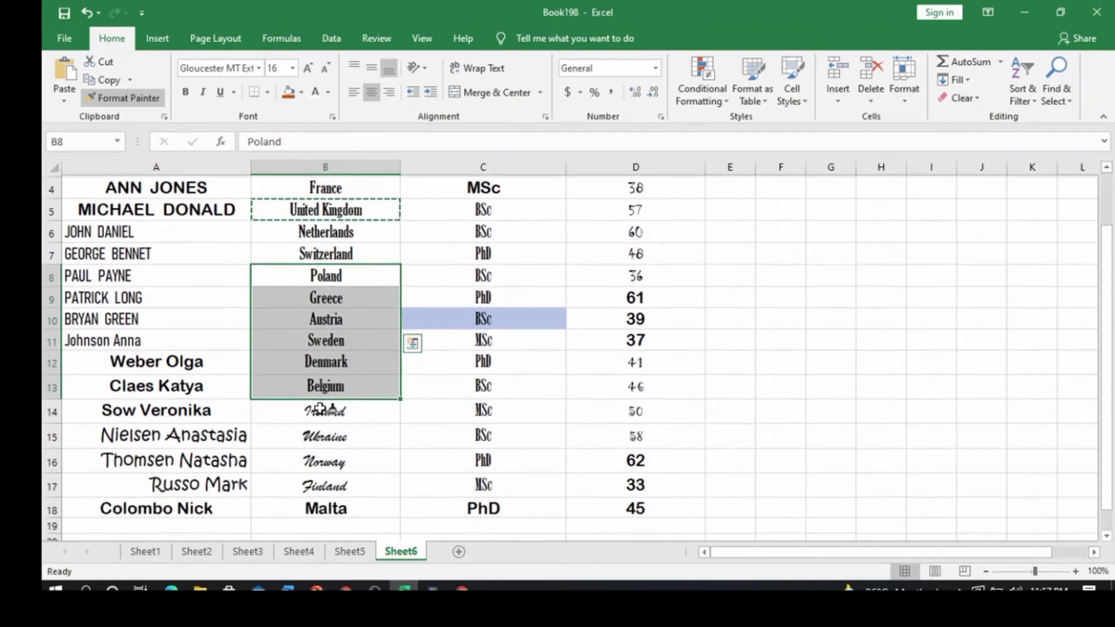
drag(298, 343, 323, 441)
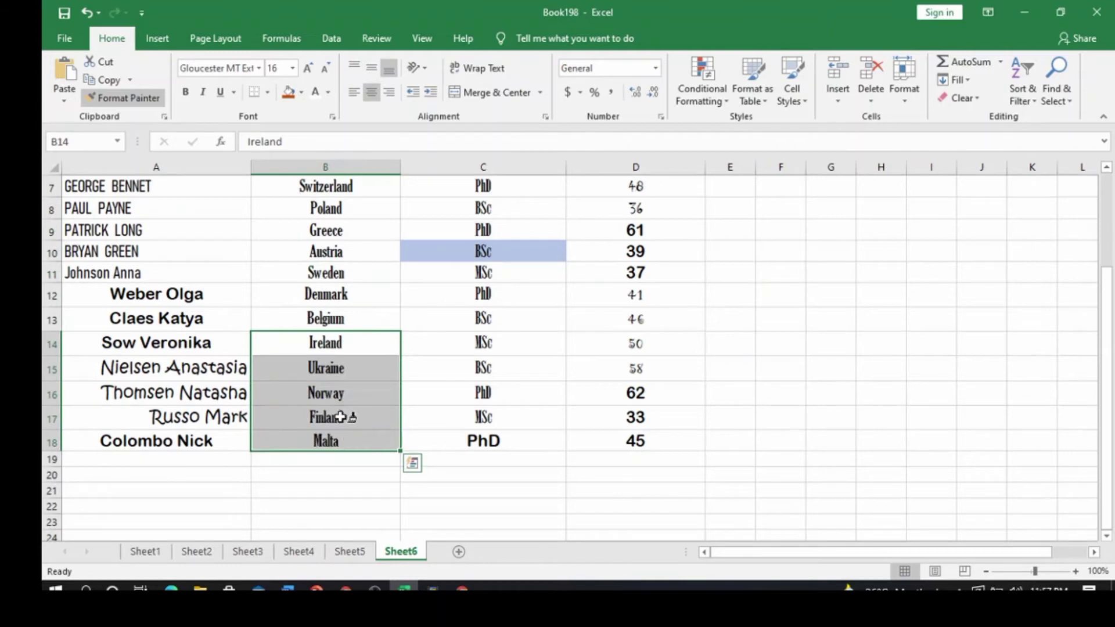
scroll(341, 417, up, 2)
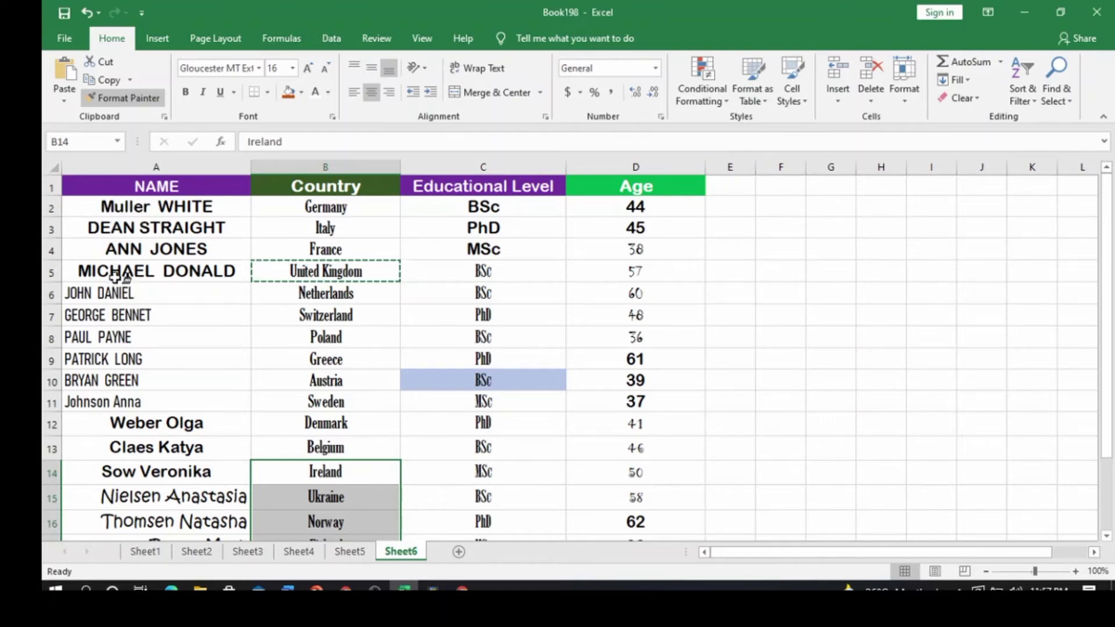
Step: Apply the same condensed font to the names in A6:A11
drag(110, 293, 99, 400)
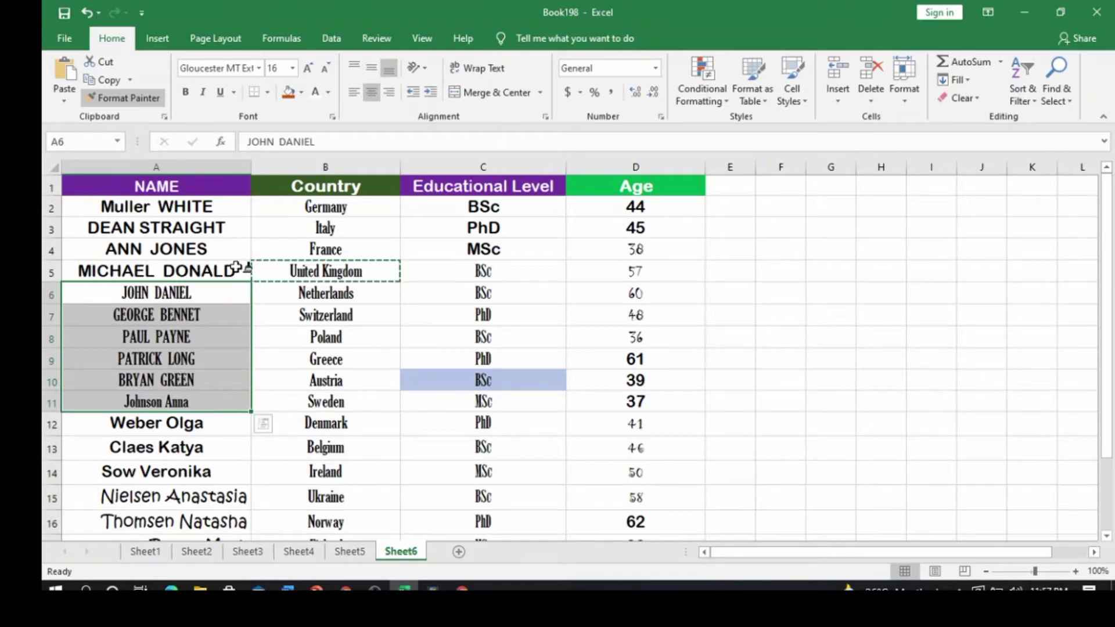
click(814, 247)
click(931, 279)
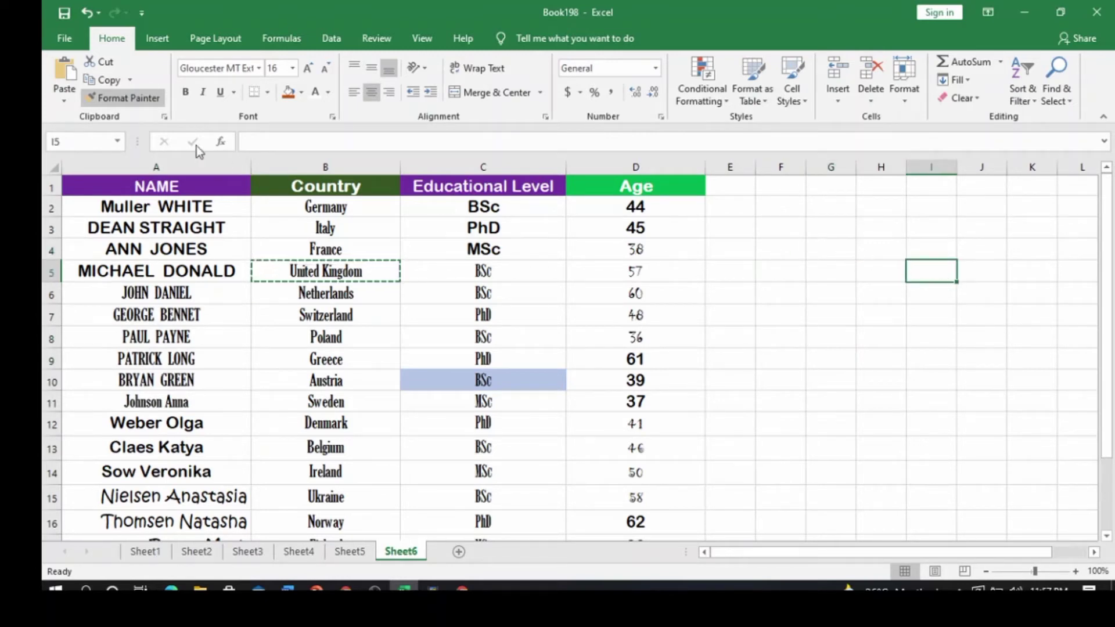
Step: Turn off Format Painter and copy the formatting of the BSc cell C10
click(120, 98)
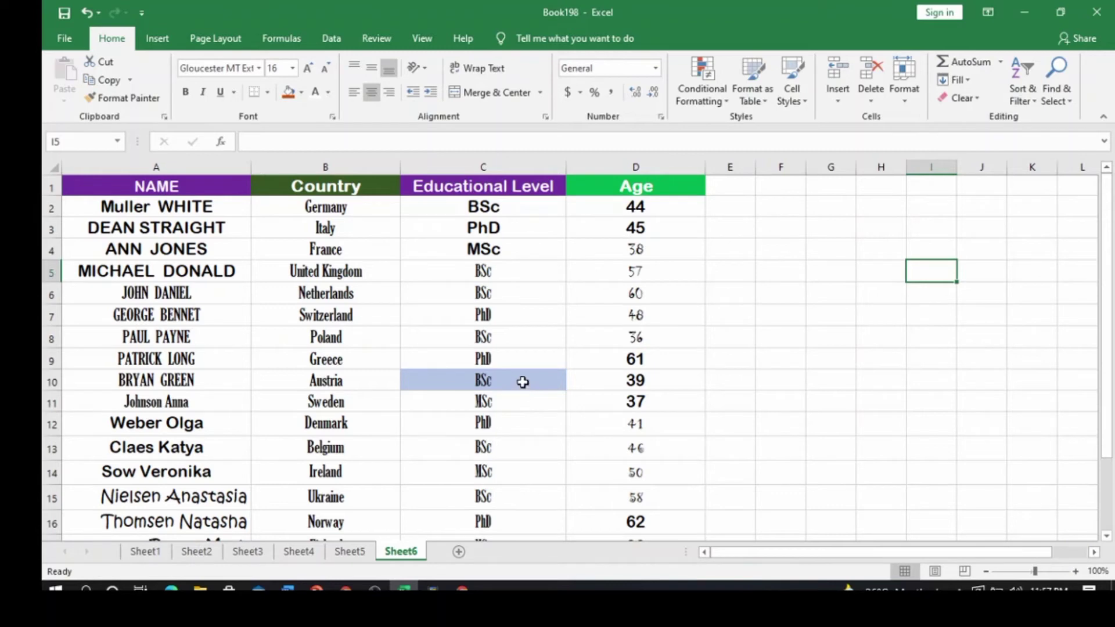
click(526, 406)
key(Return)
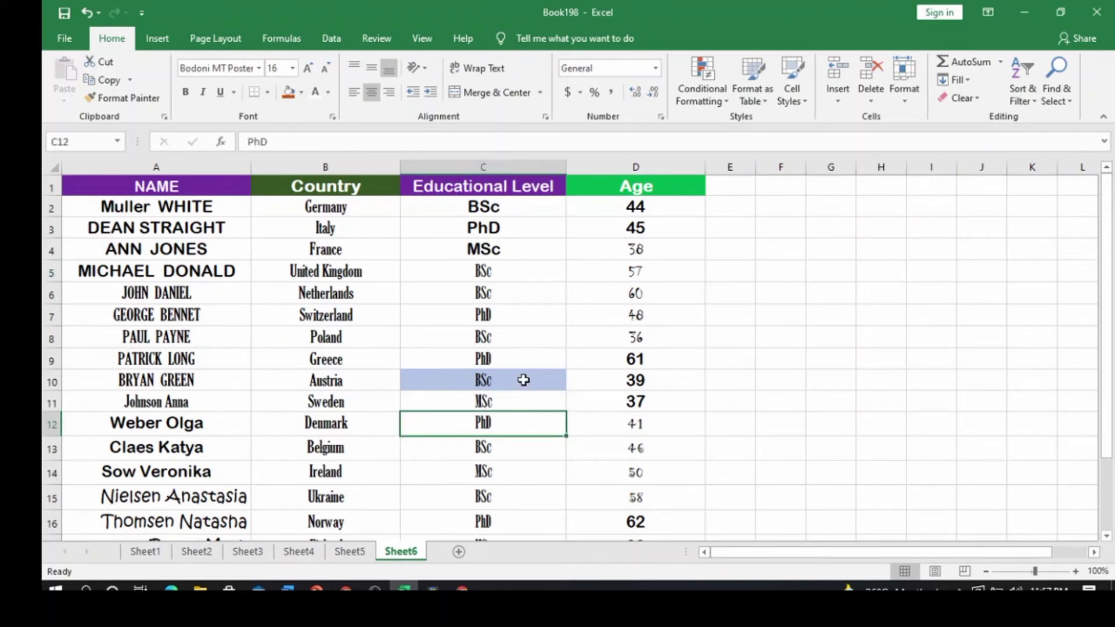
click(523, 380)
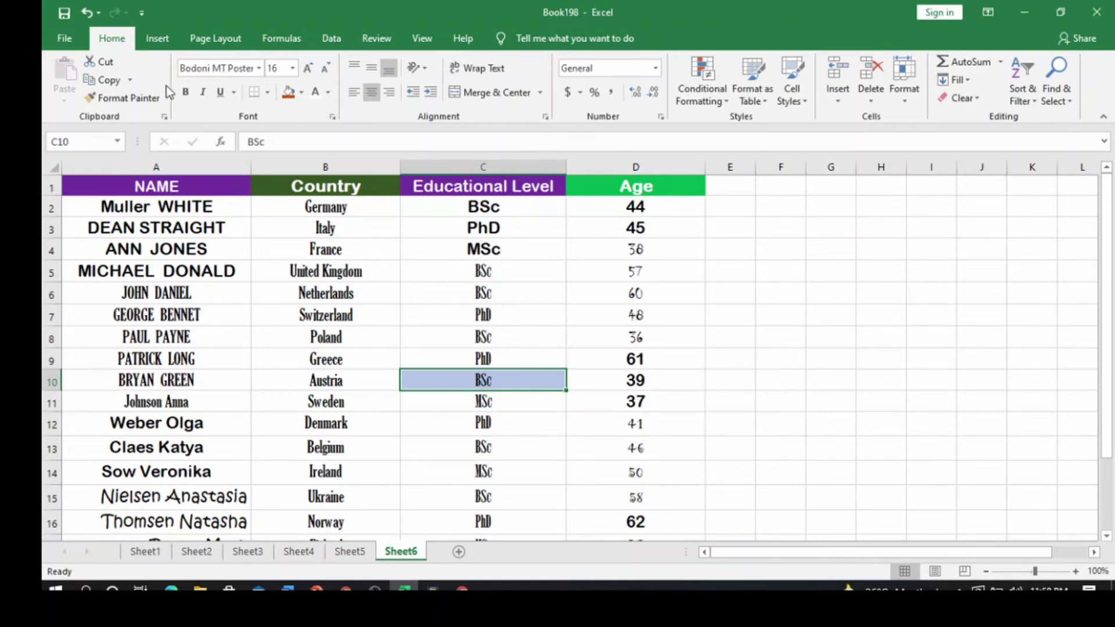
click(155, 102)
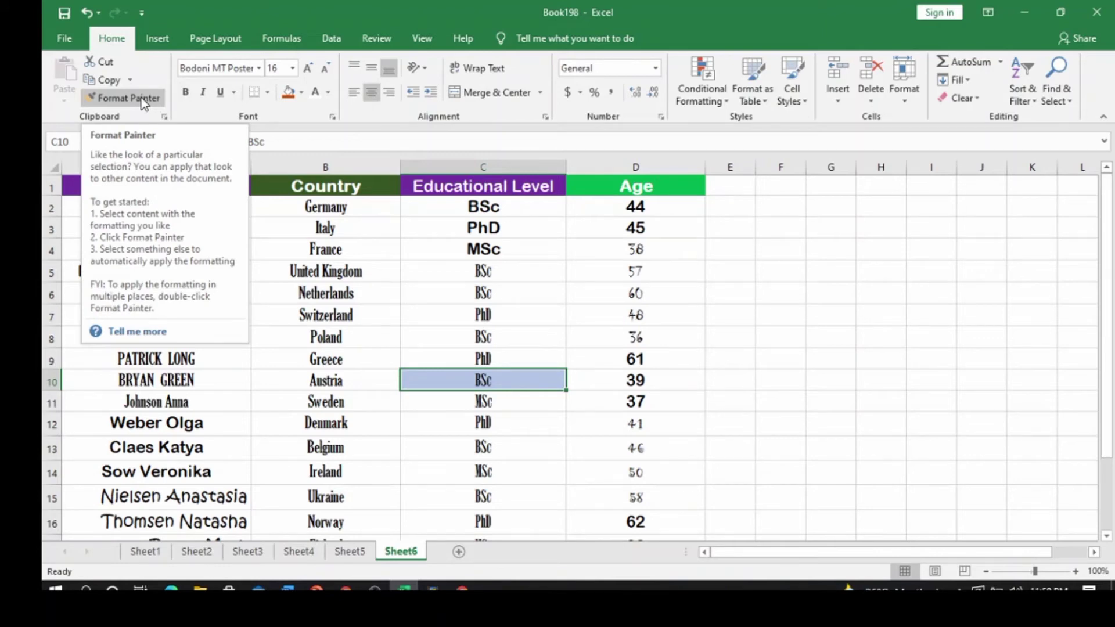
Step: Apply C10's condensed light blue style to cell C2
double_click(144, 103)
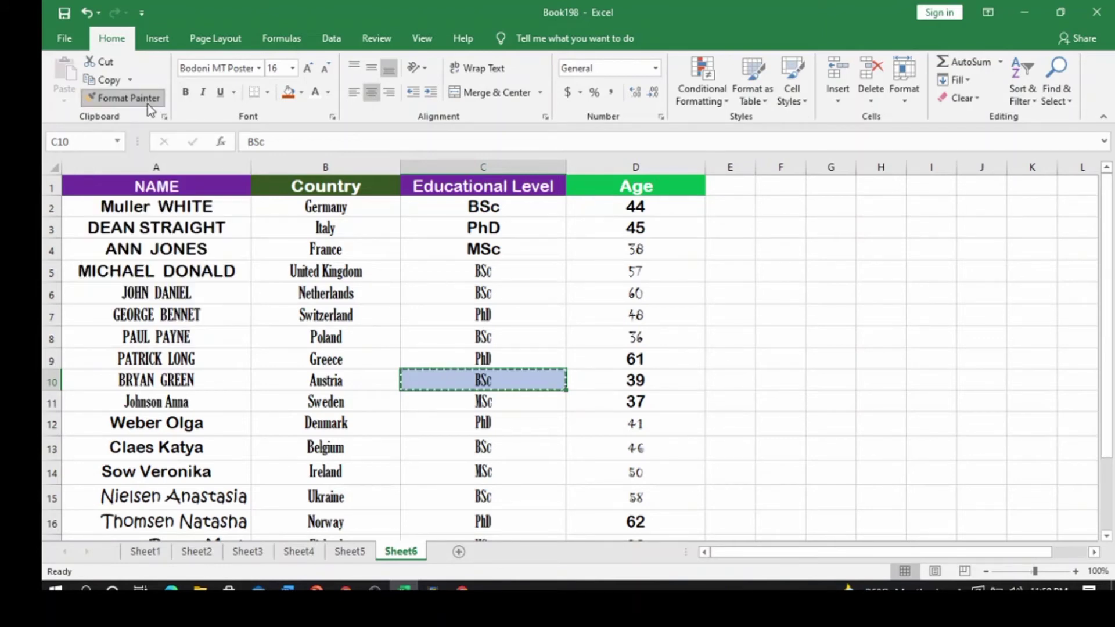
click(416, 208)
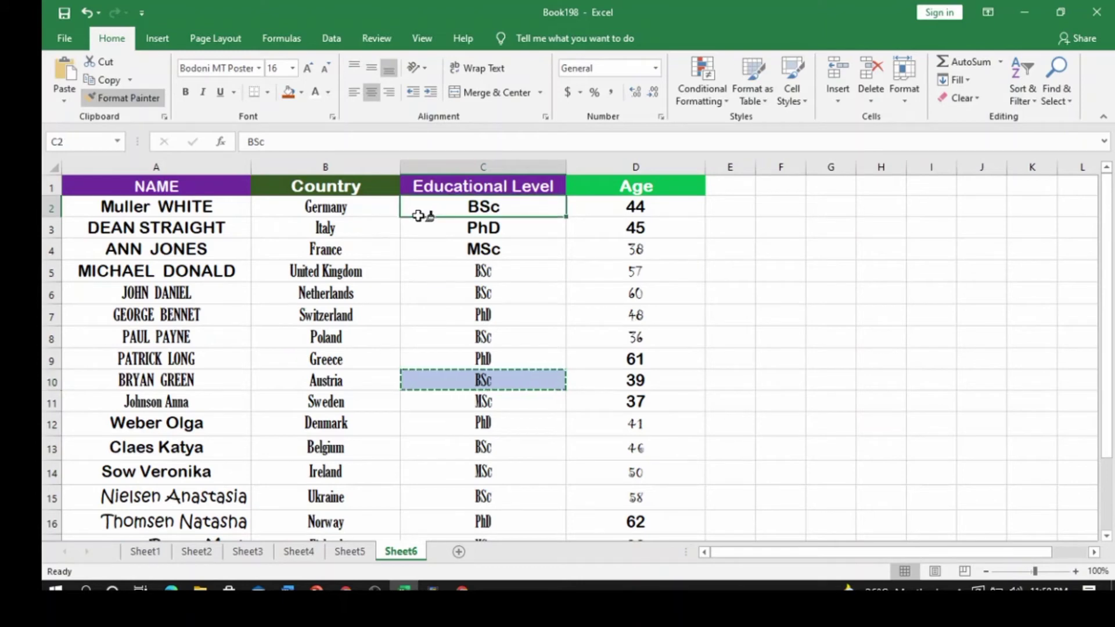
click(415, 208)
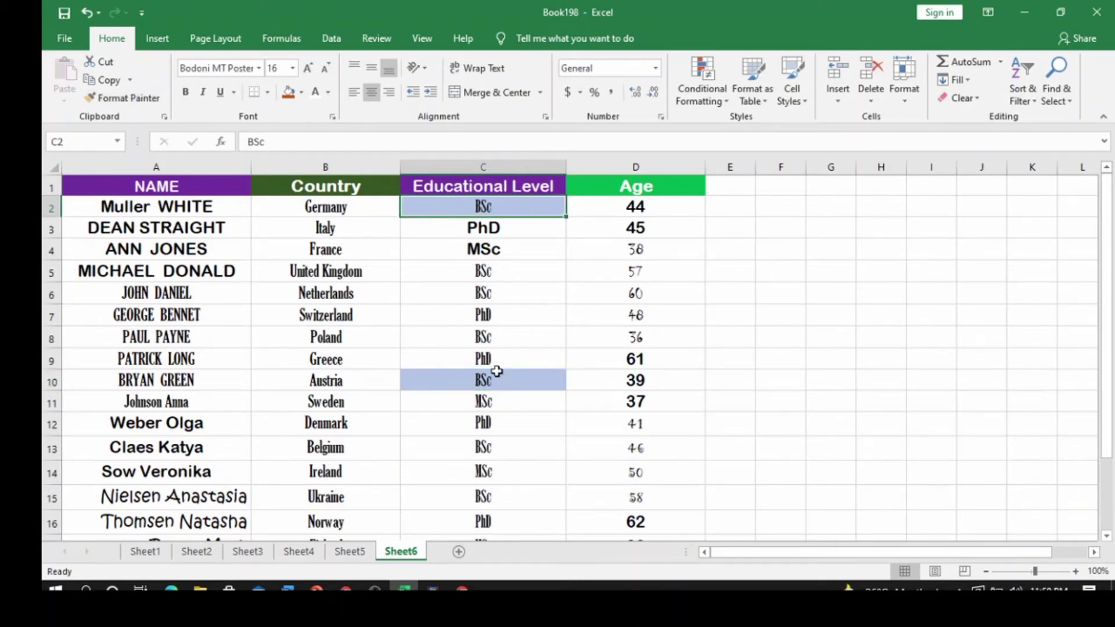
Step: Paint C2's style onto C3:C8 and C11:C16, then turn Format Painter off
click(127, 100)
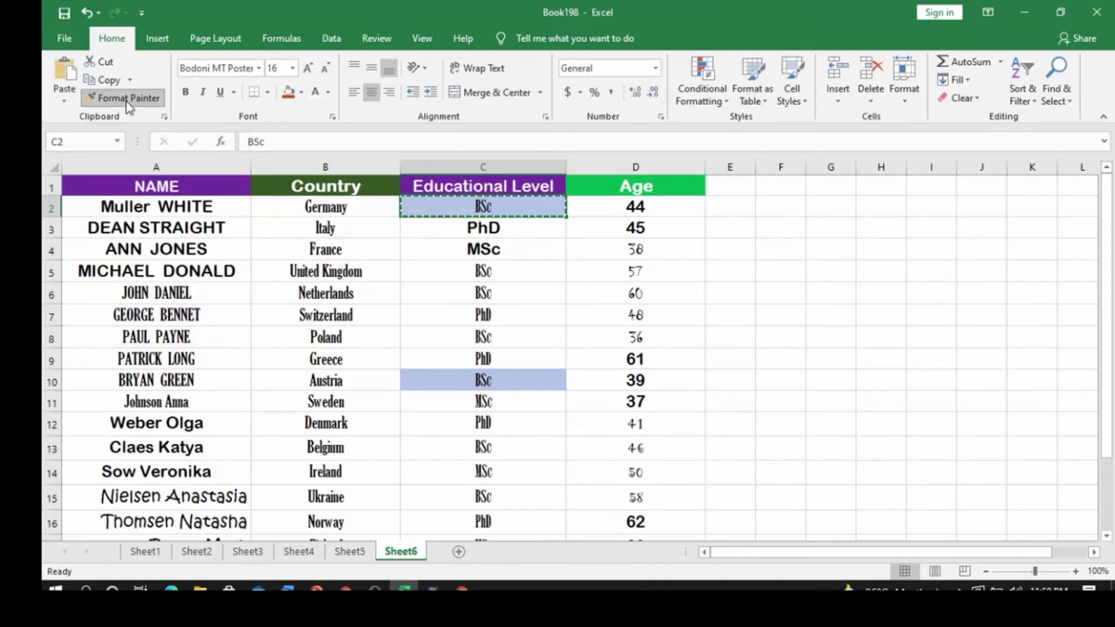
drag(475, 228, 500, 355)
mouse_move(460, 402)
mouse_down()
mouse_move(463, 581)
mouse_move(473, 503)
mouse_up()
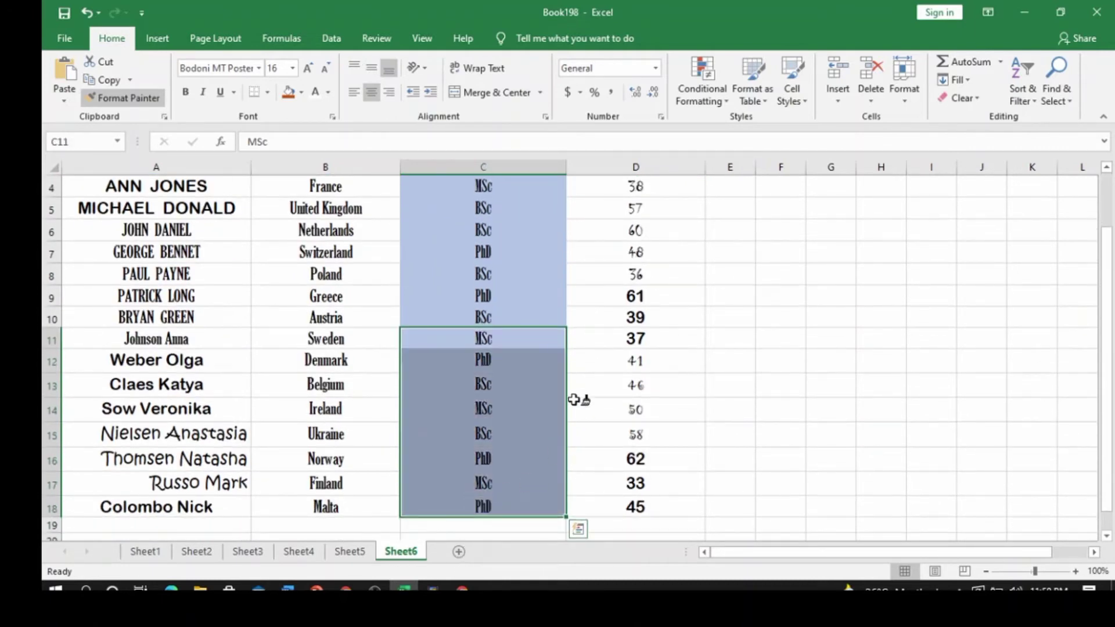
scroll(653, 325, up, 1)
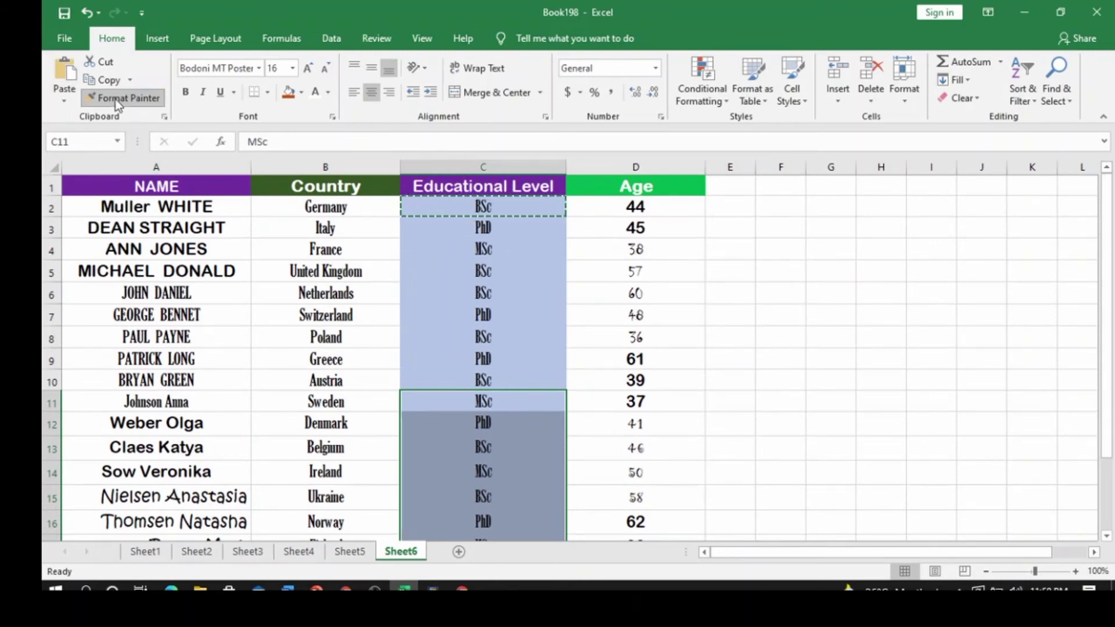
click(140, 99)
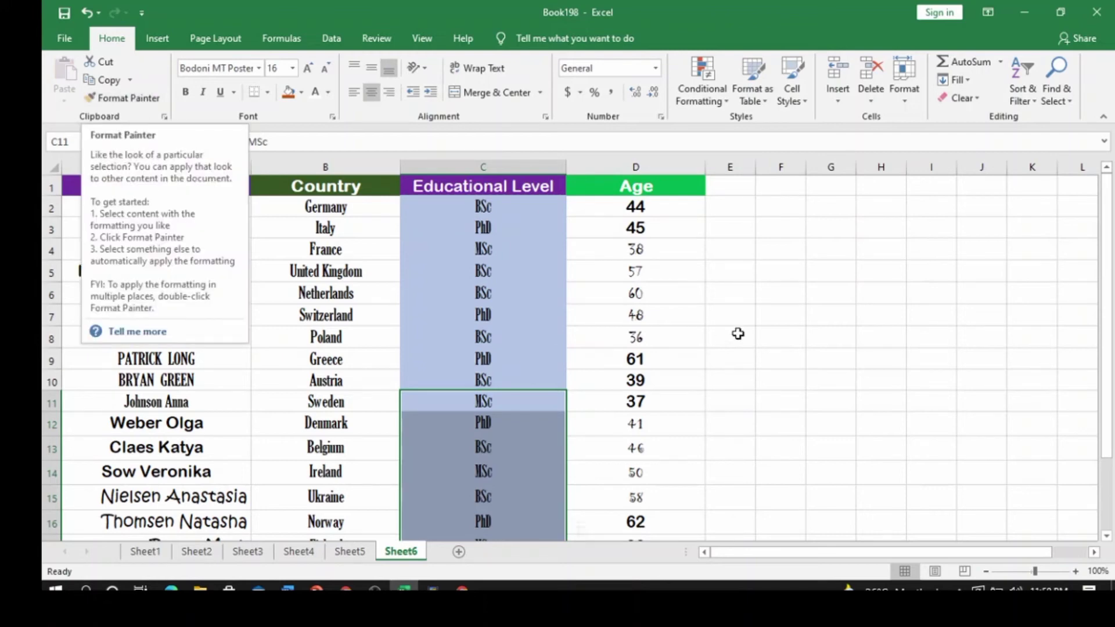
click(881, 293)
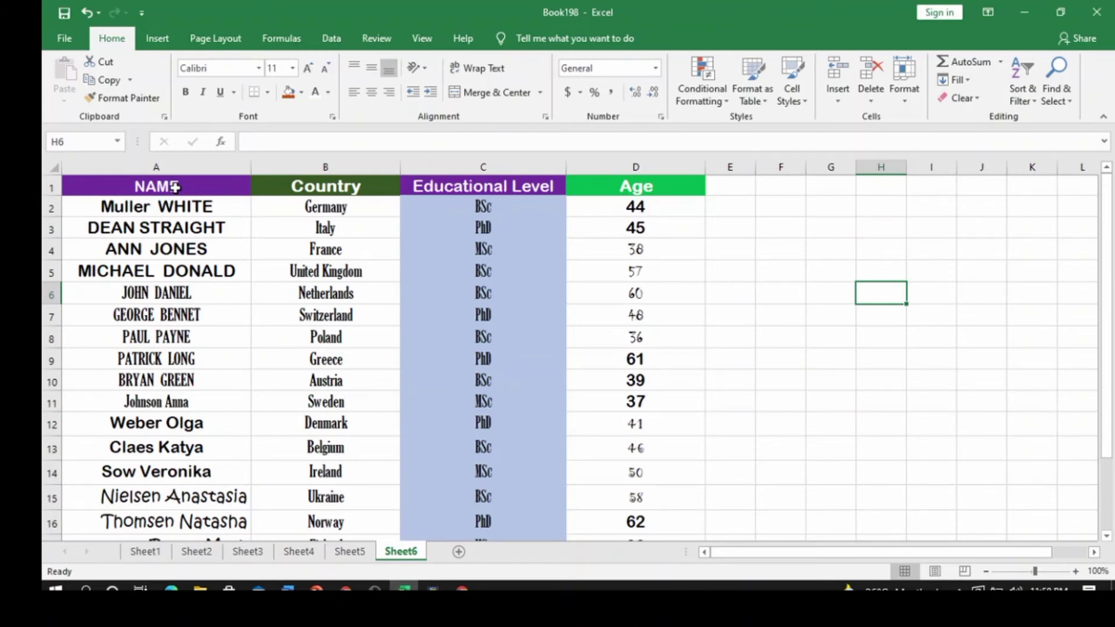
Step: Paint the Age header D1's bold white-on-green style down the names in A2:A18
click(667, 190)
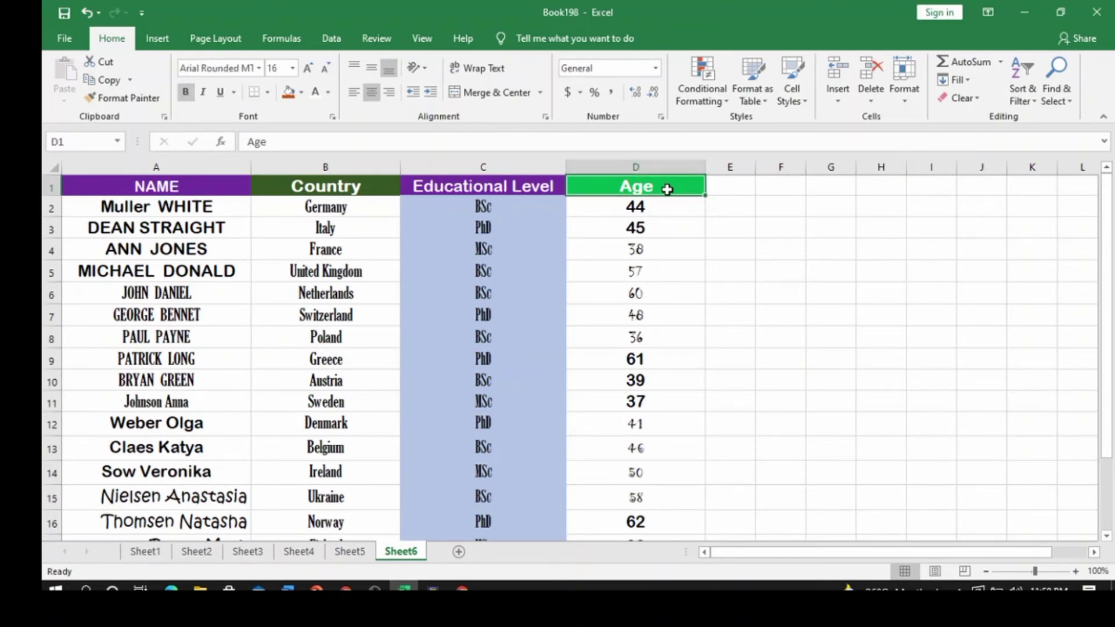
click(138, 99)
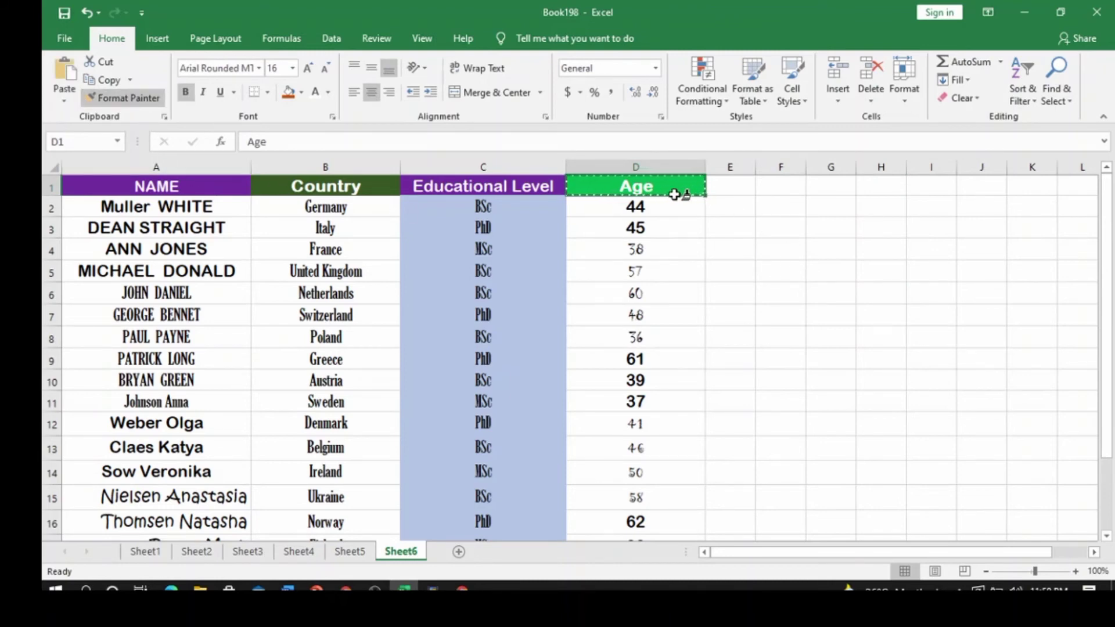
mouse_move(90, 207)
mouse_down()
mouse_move(150, 339)
mouse_move(174, 526)
mouse_move(203, 550)
mouse_move(231, 431)
mouse_up()
scroll(231, 431, up, 2)
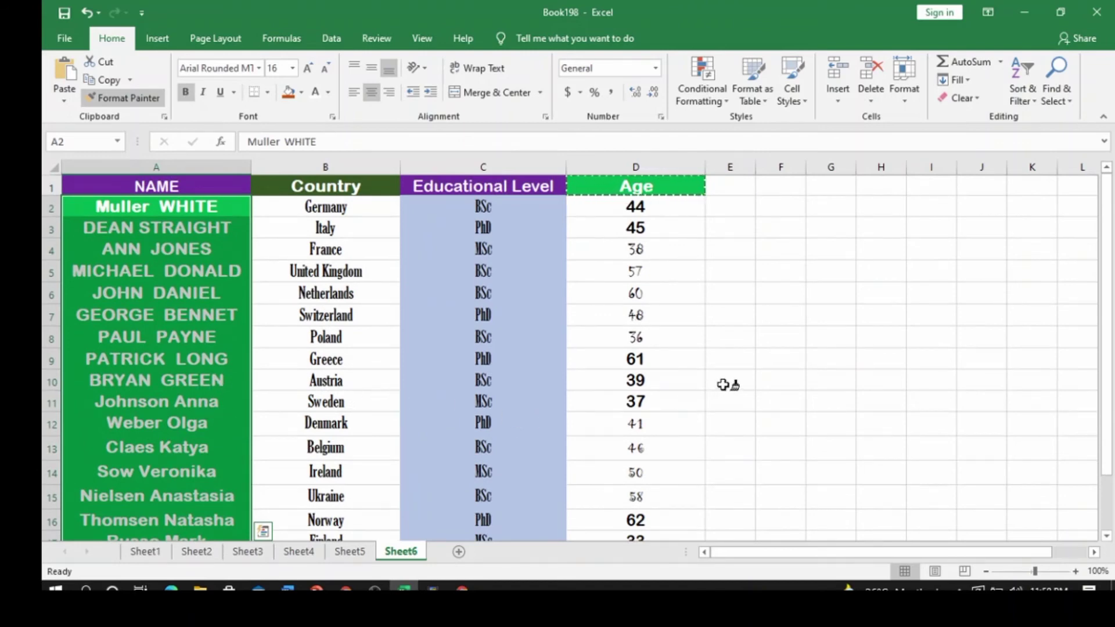
click(148, 100)
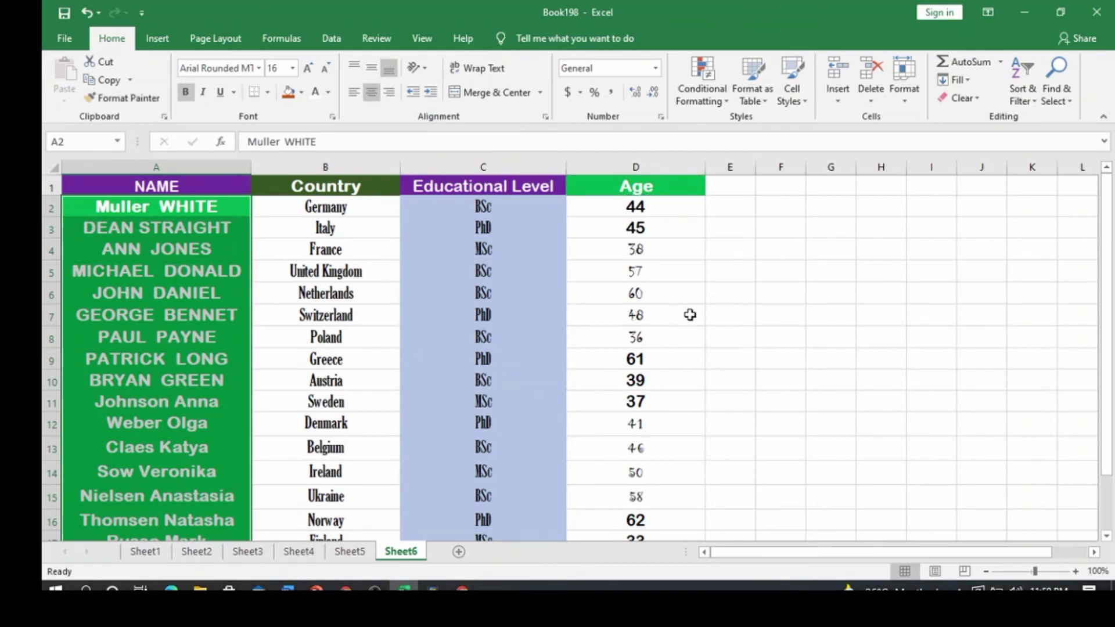
click(759, 314)
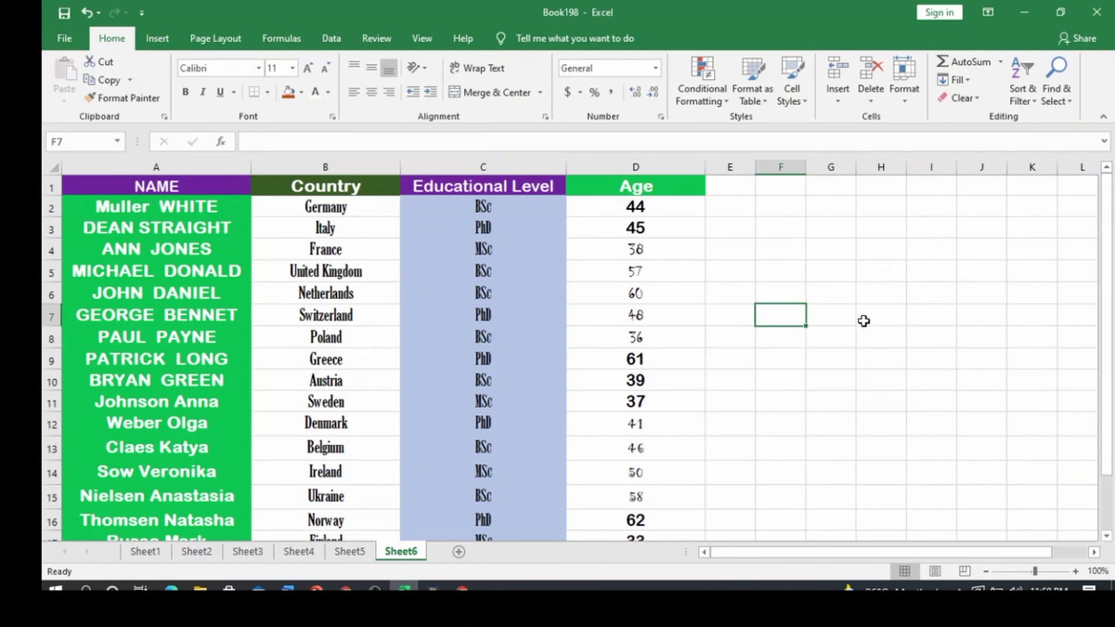
scroll(674, 300, down, 2)
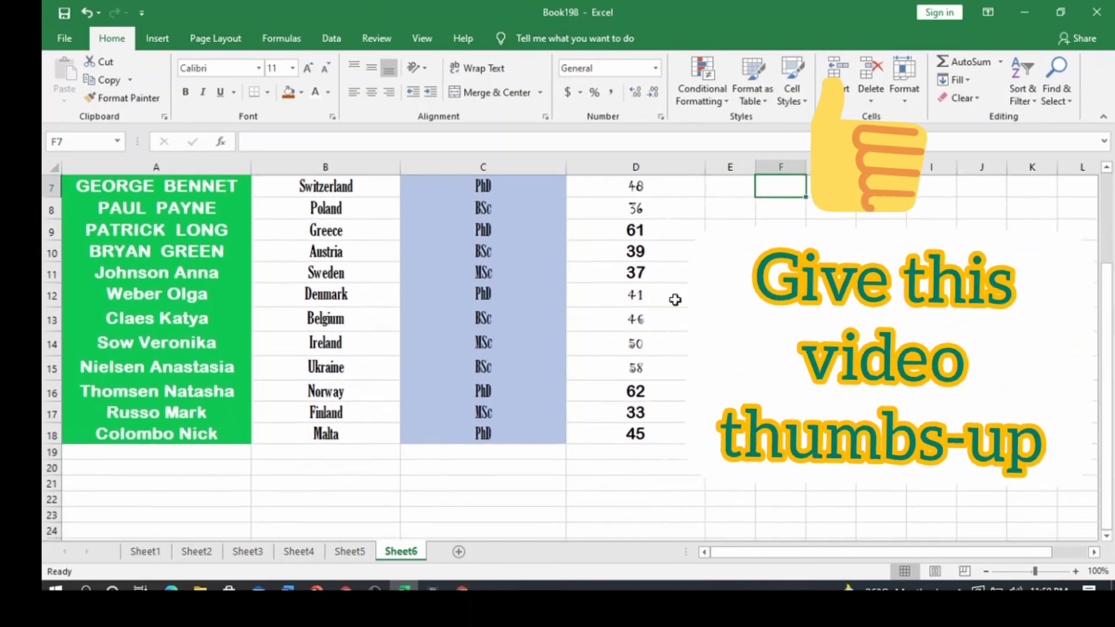
scroll(673, 300, up, 2)
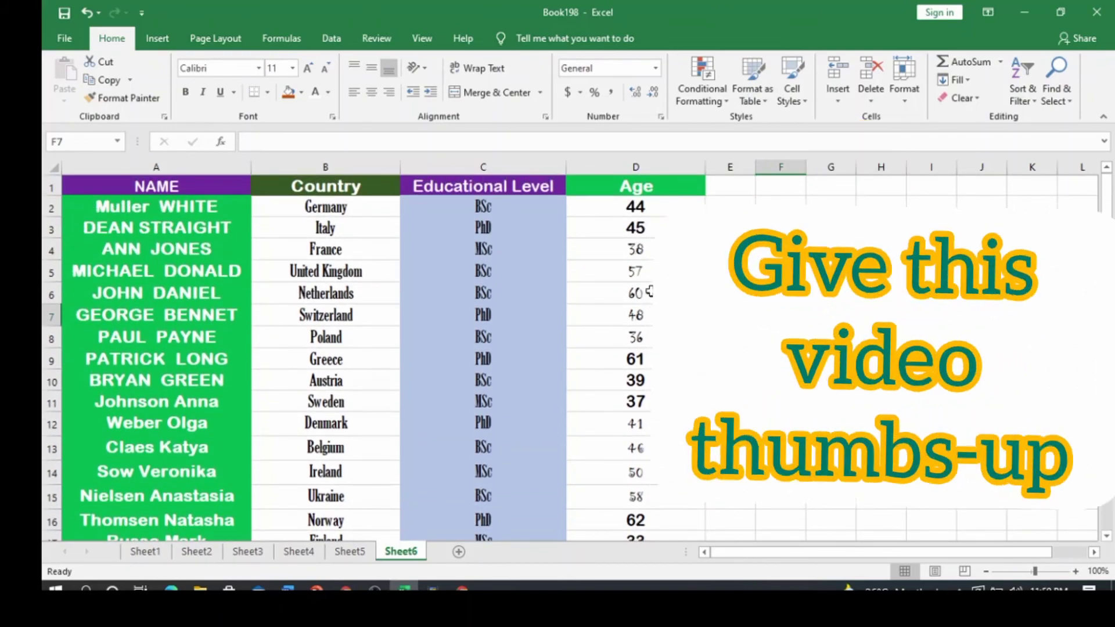
scroll(641, 369, down, 2)
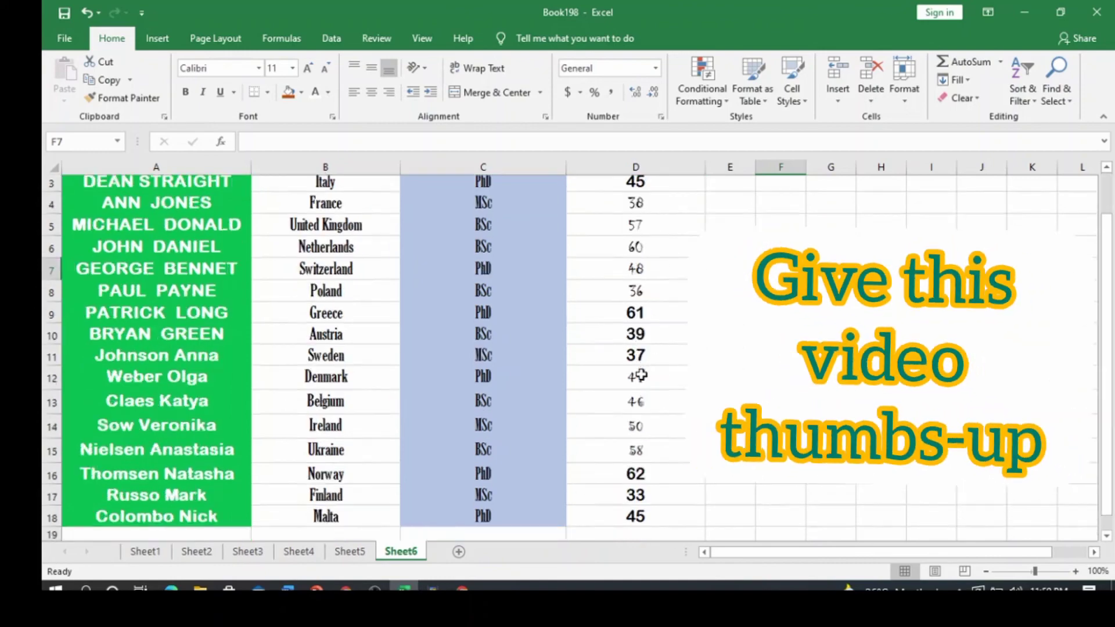
scroll(639, 363, up, 2)
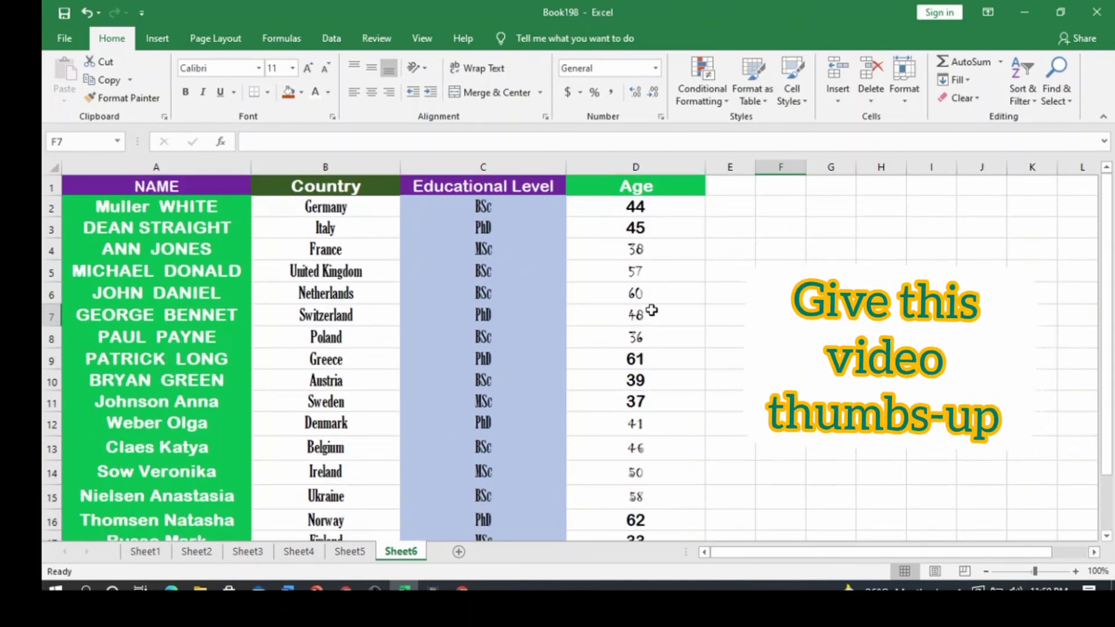
Step: Copy the bold formatting of age 44 in D2 down to D3:D18
click(641, 206)
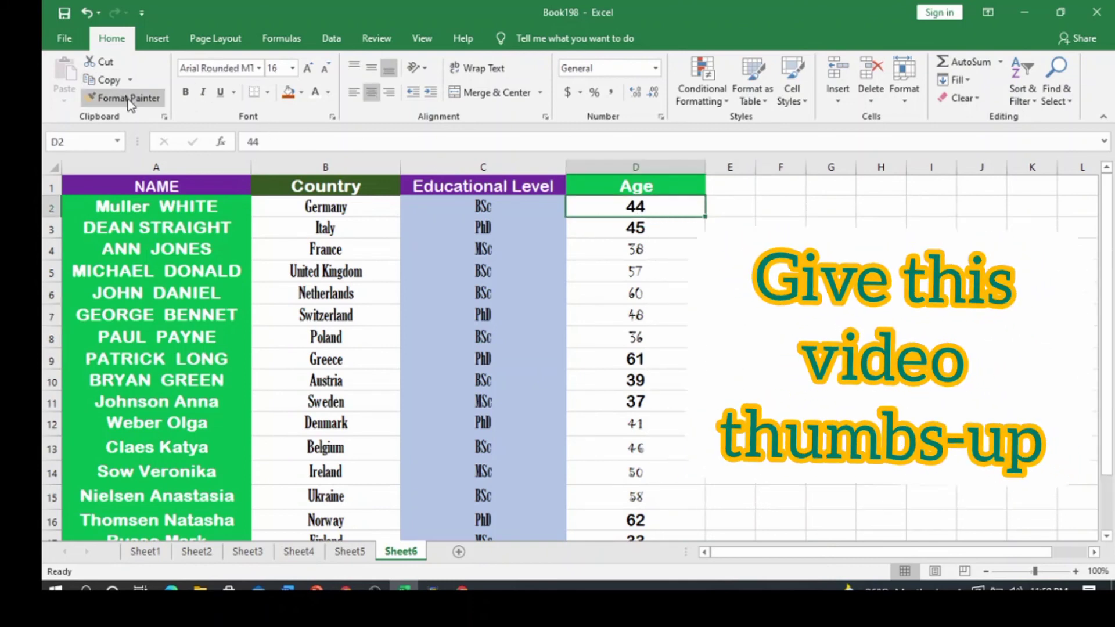
click(129, 99)
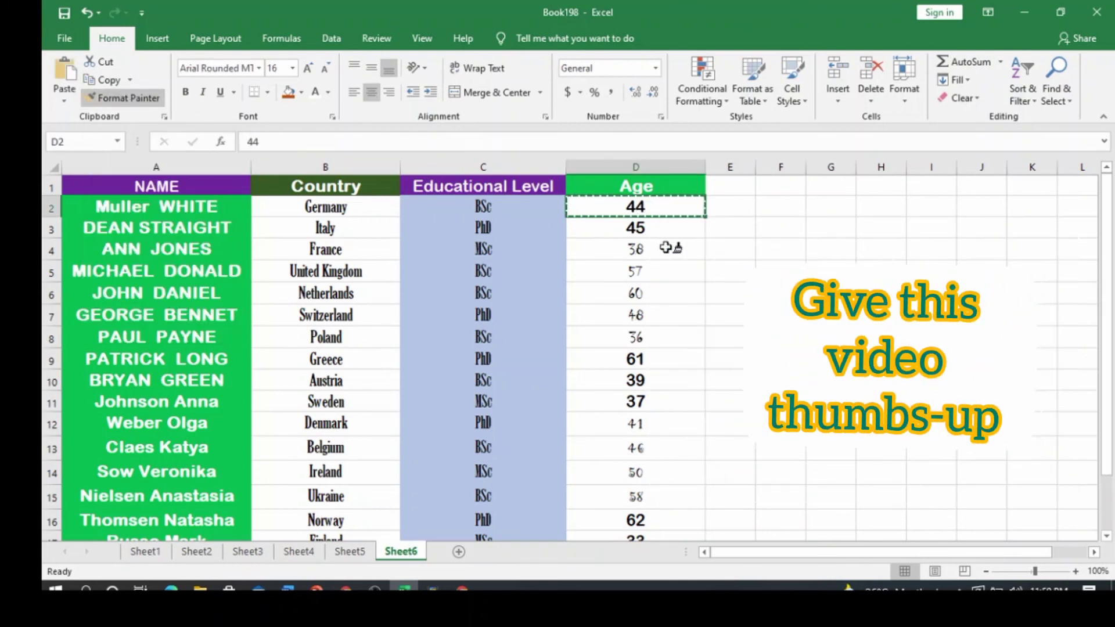
mouse_move(619, 223)
mouse_down()
mouse_move(658, 564)
mouse_move(659, 503)
mouse_up()
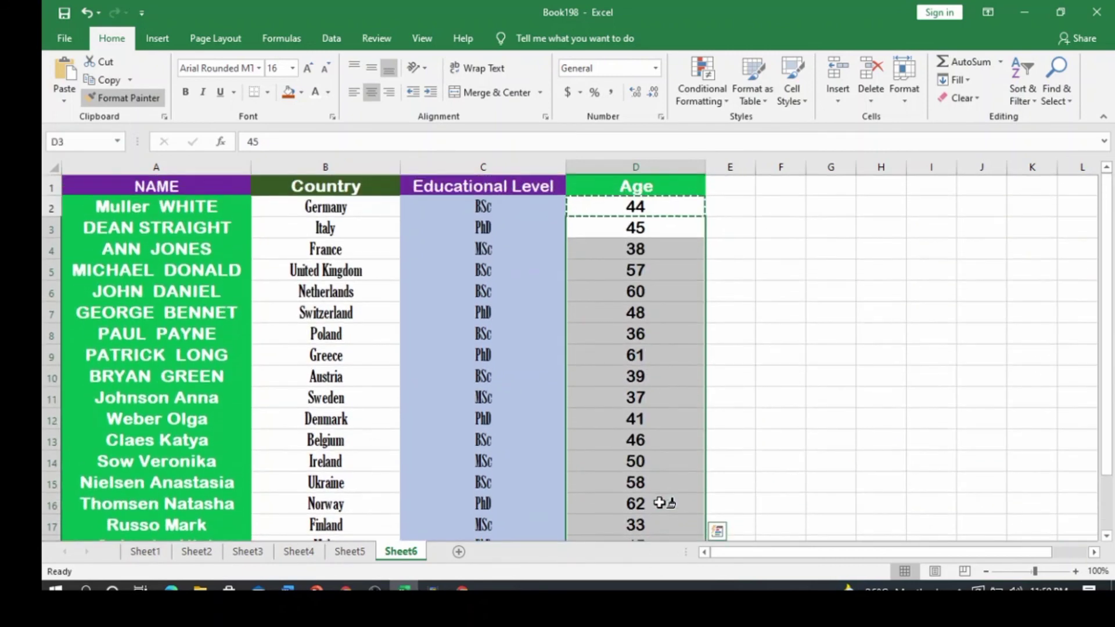
key(Escape)
click(958, 343)
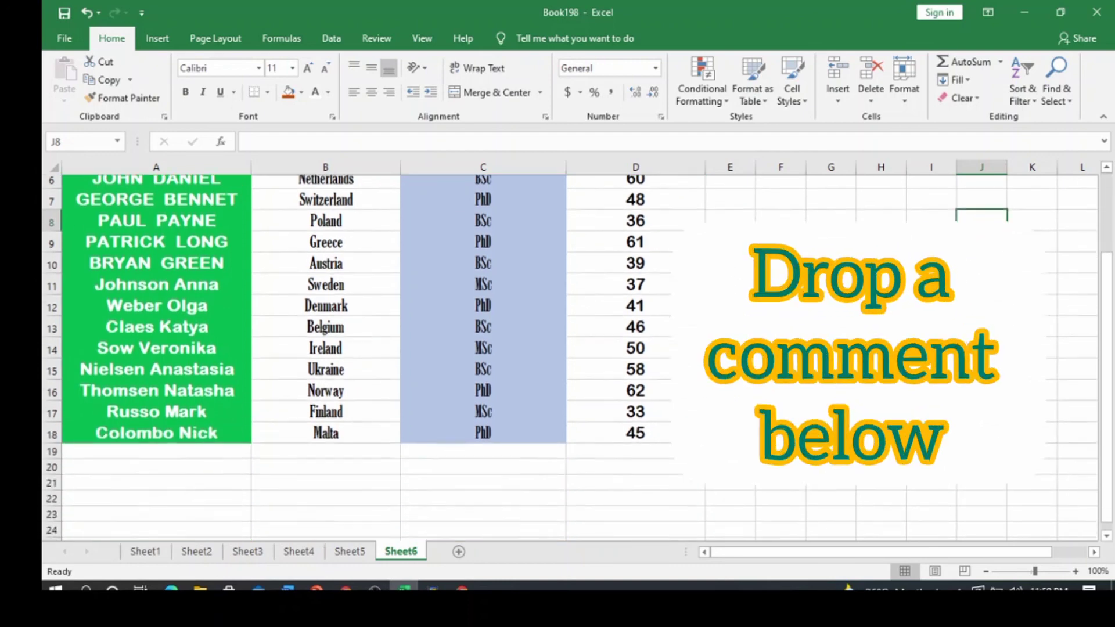
Step: Zoom in two steps and bring the view back to column A, row 1
click(1075, 571)
click(1075, 571)
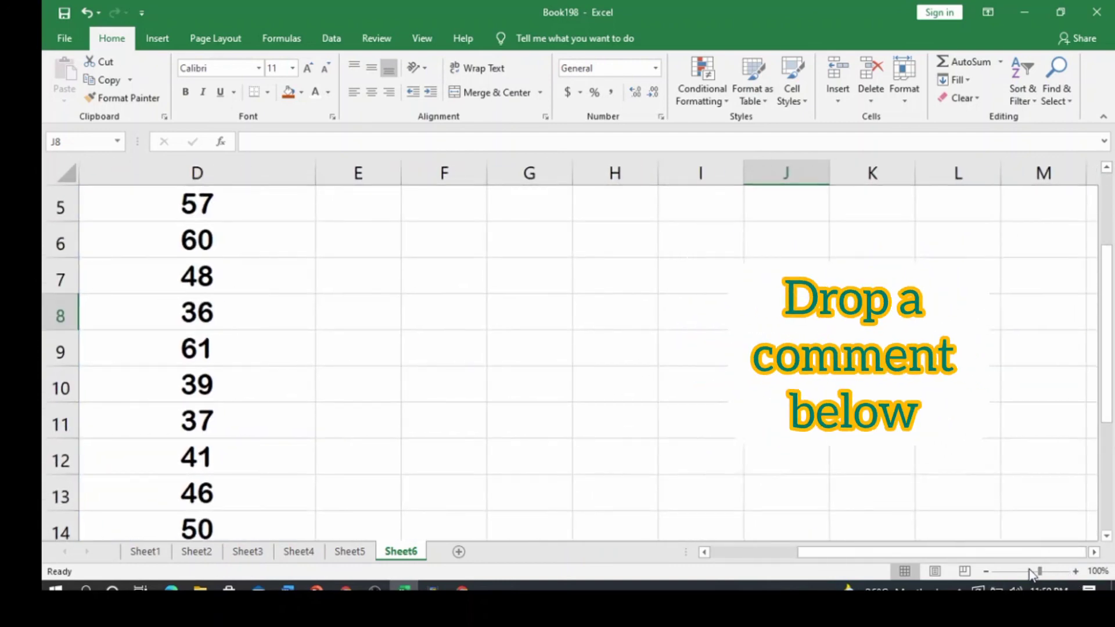
drag(985, 549, 605, 545)
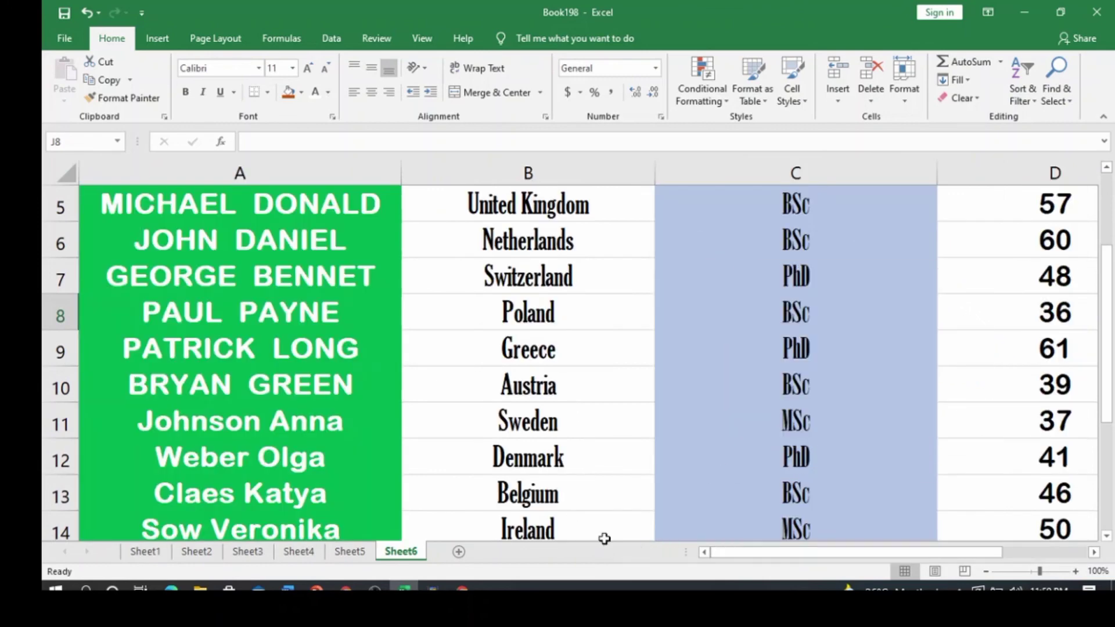
scroll(790, 447, up, 2)
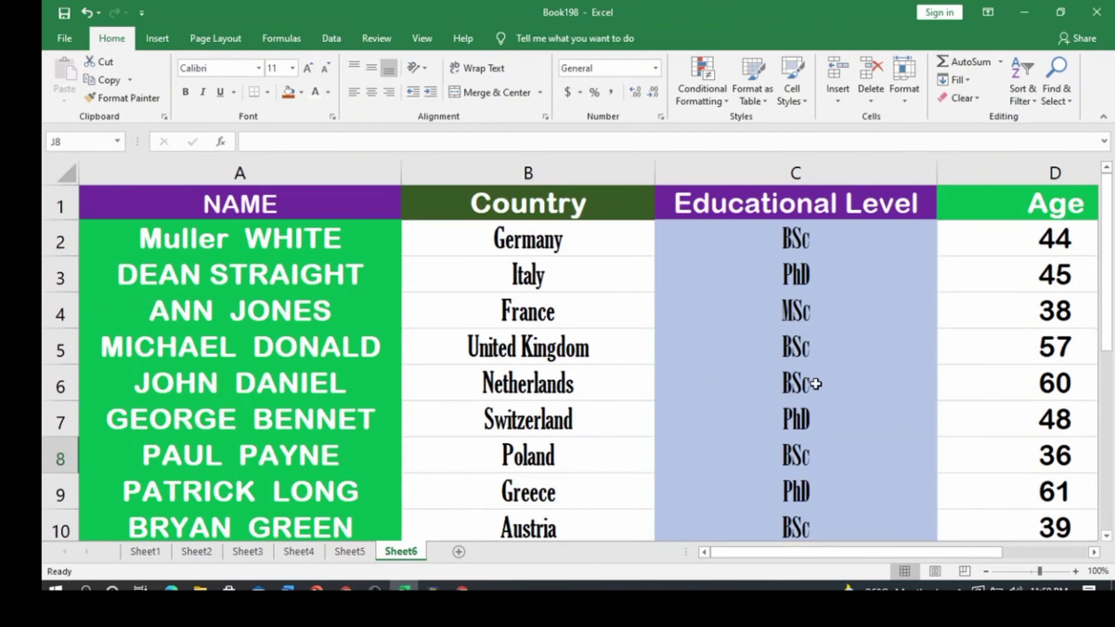